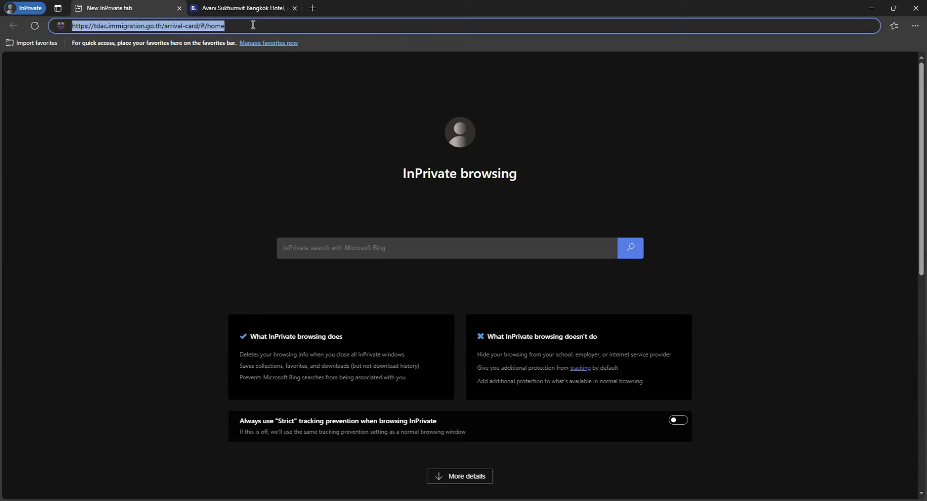
- Load tdac.immigration.go.th/arrival-card/#/home in the InPrivate Edge window
key("Return")
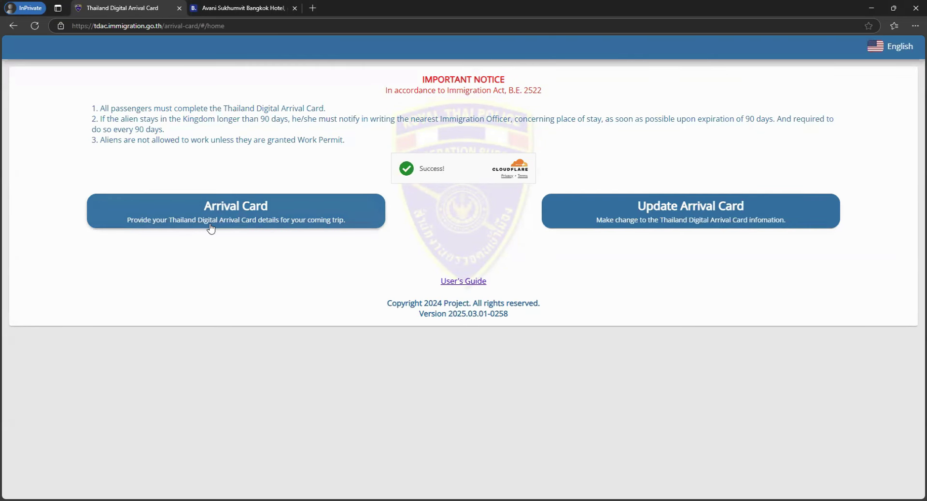
- Start a new arrival card and put the cursor in the family name field
left_click(265, 225)
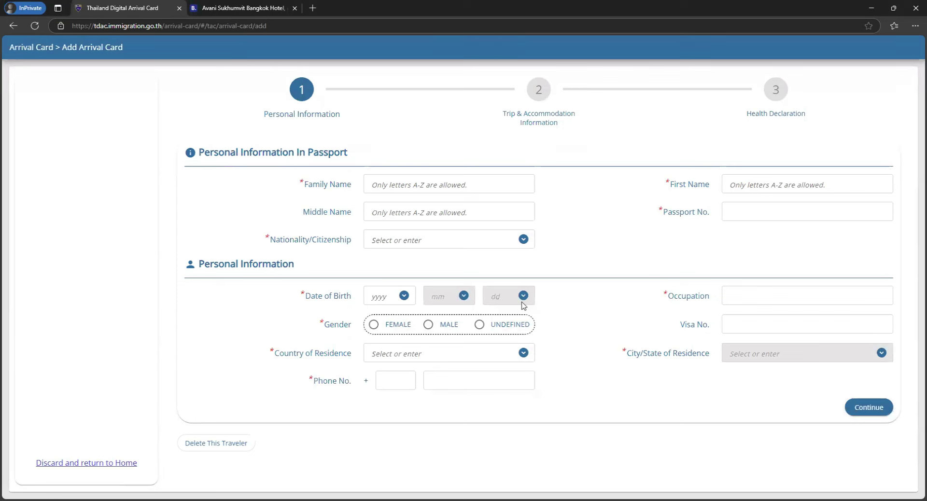
left_click(452, 181)
- Enter the traveller's family and first names, nationality IND : INDIAN, and passport number
type("TRAVELLER")
key("Tab")
type("SOFRTWAR")
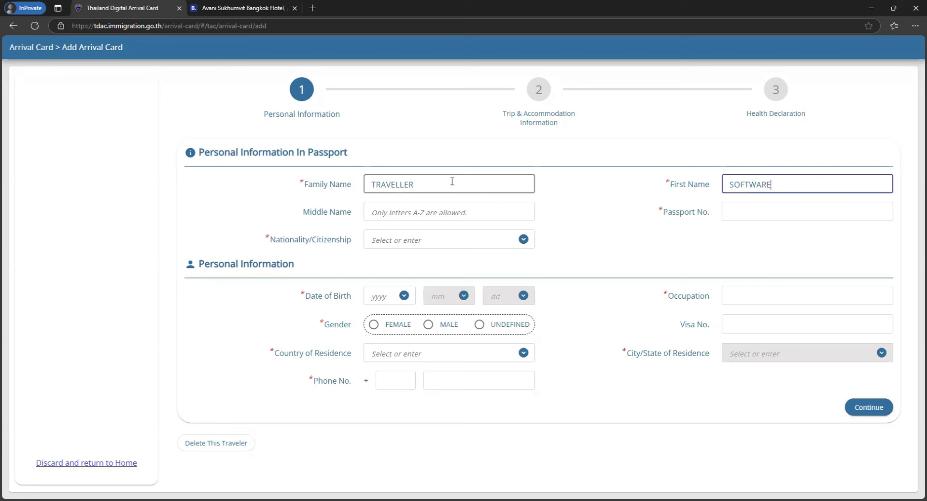
left_click(429, 241)
type("INDIA")
left_click(424, 266)
left_click(773, 209)
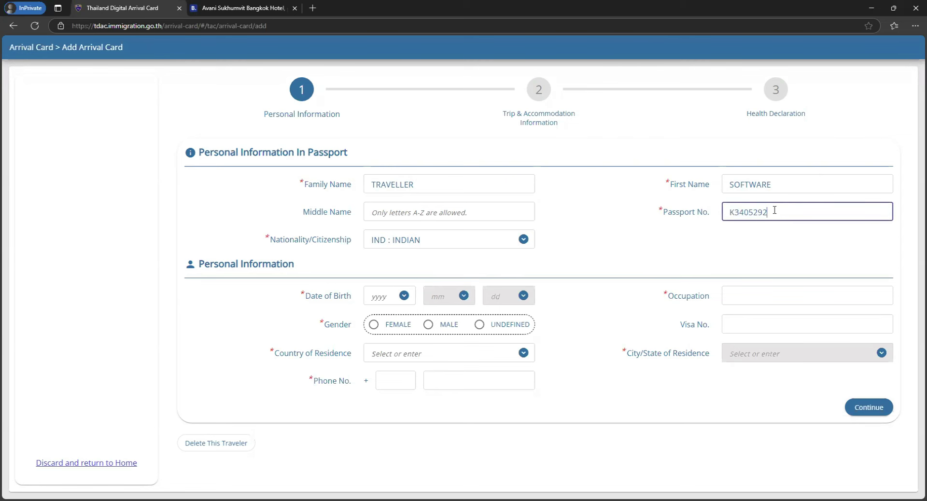
left_click(653, 255)
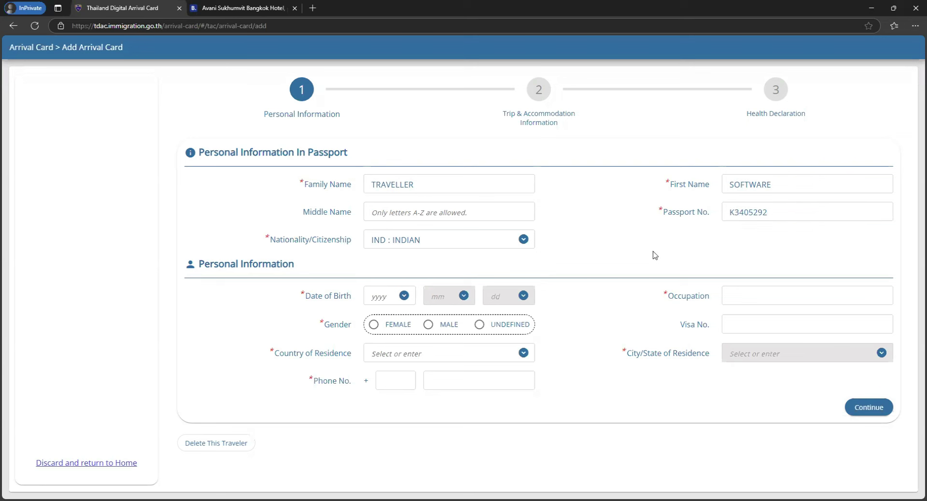
- Set date of birth 1992/04/04, occupation software engineer, and gender MALE
left_click(392, 300)
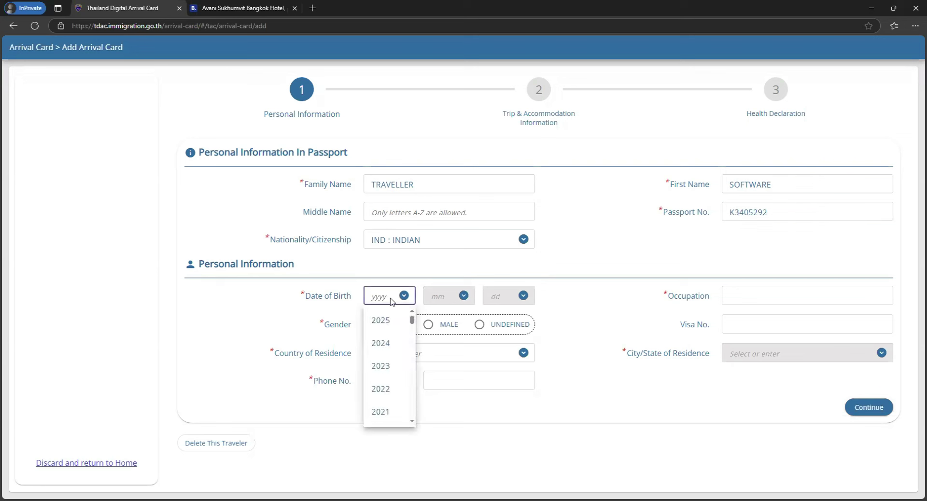
type("1992")
left_click(439, 296)
type("04")
key("Tab")
type("04")
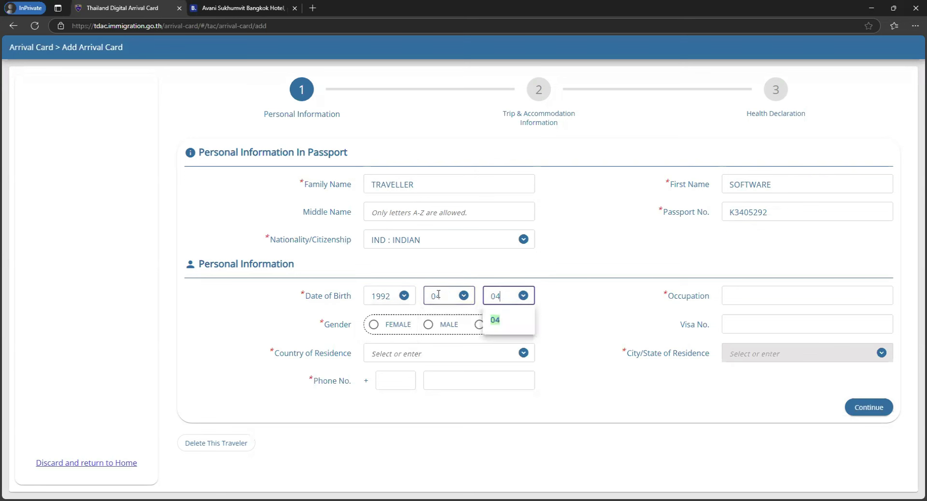
left_click(769, 303)
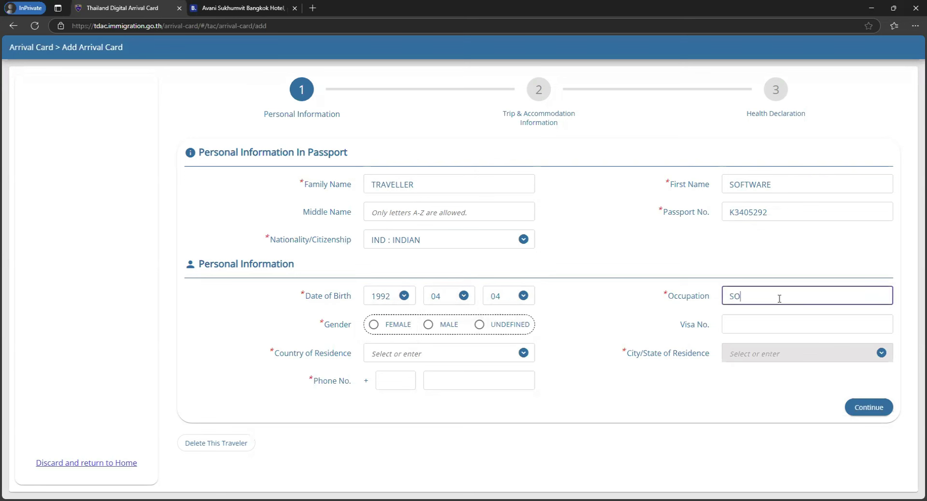
type("SOFTWARE ENGINNEER")
left_click(429, 324)
- Set residence to THE REPUBLIC OF INDIA, KARNATAKA, and enter the phone number
left_click(435, 357)
type("INDIA")
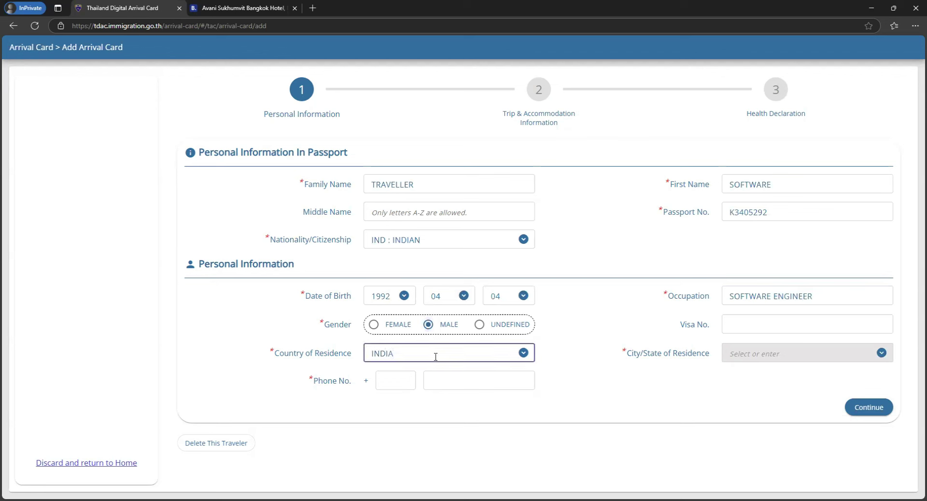
left_click(425, 394)
left_click(787, 351)
type("KAR")
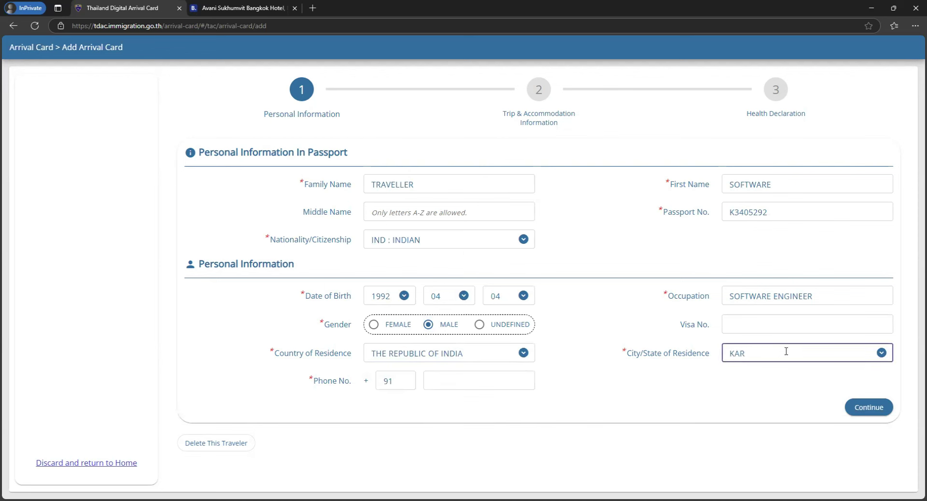
left_click(770, 375)
left_click(483, 381)
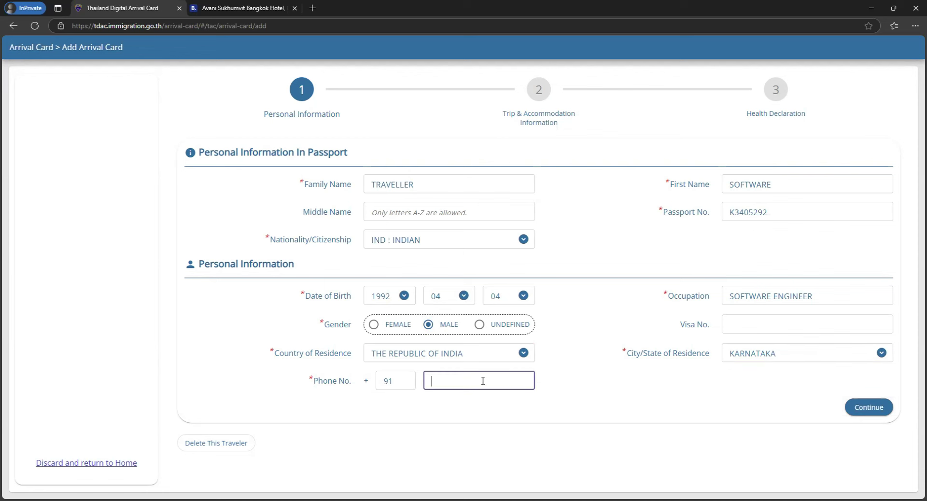
type("8888888888")
- Set the arrival date to 2025/04/09 and the purpose of travel to HOLIDAY
left_click(869, 407)
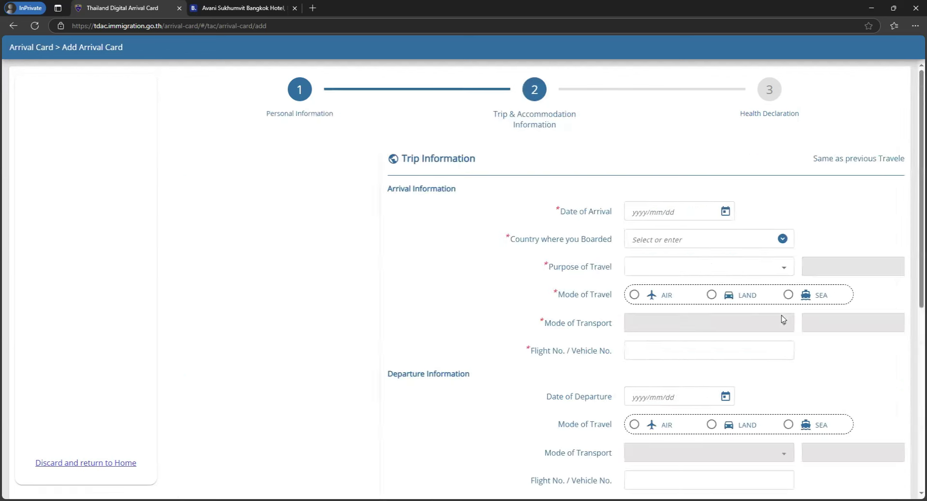
left_click(521, 211)
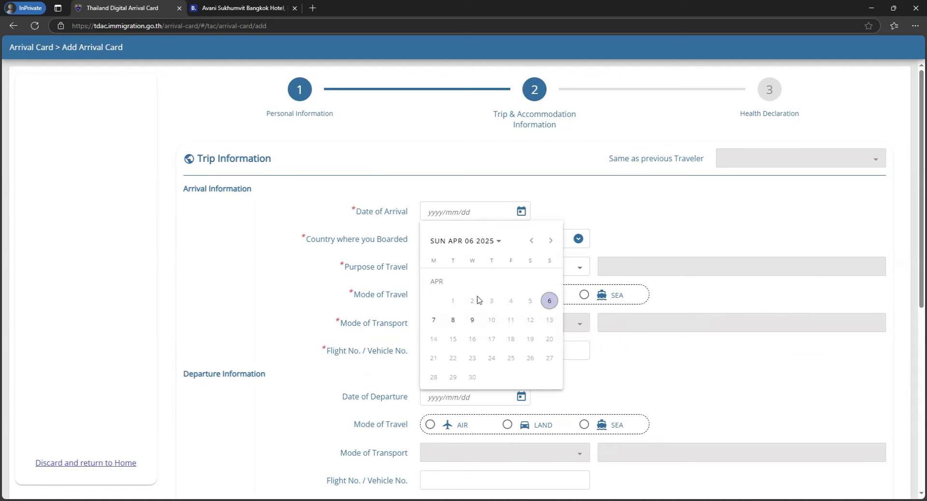
left_click(473, 321)
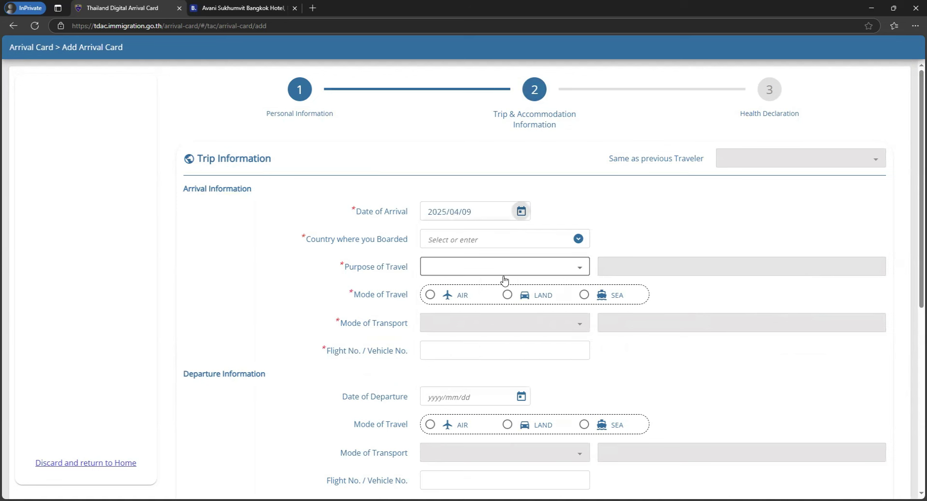
left_click(553, 269)
left_click(492, 317)
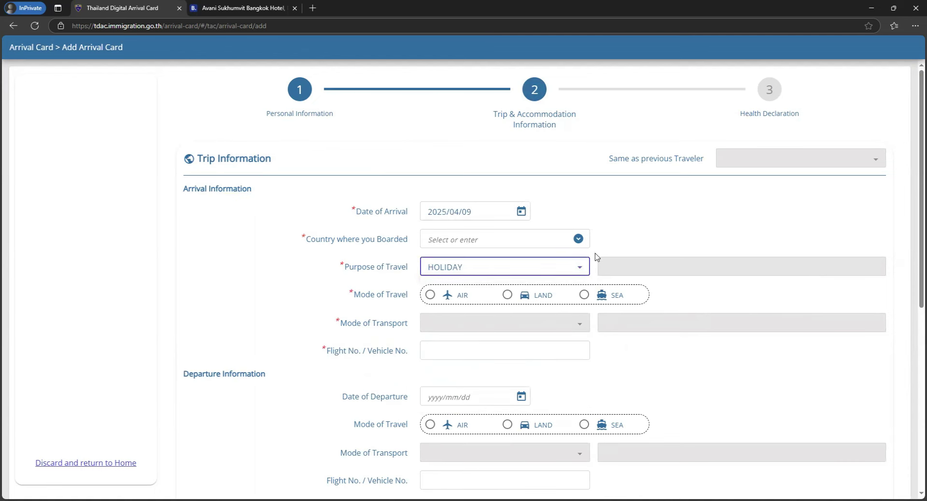
scroll(596, 256, "down", 1)
left_click(575, 222)
scroll(511, 297, "down", 2)
scroll(511, 296, "down", 1)
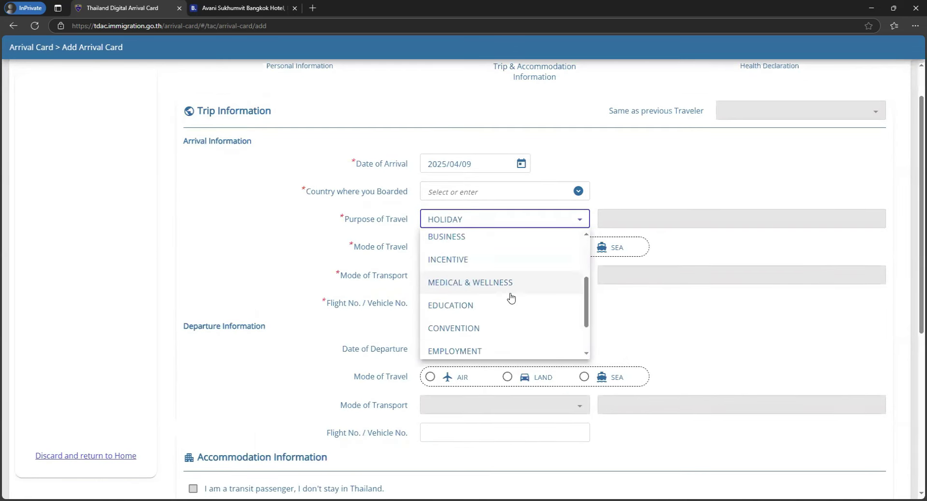
scroll(517, 257, "up", 3)
left_click(484, 265)
- Set travel mode AIR, transport COMMERCIAL FLIGHT, and flight number FD138
left_click(429, 248)
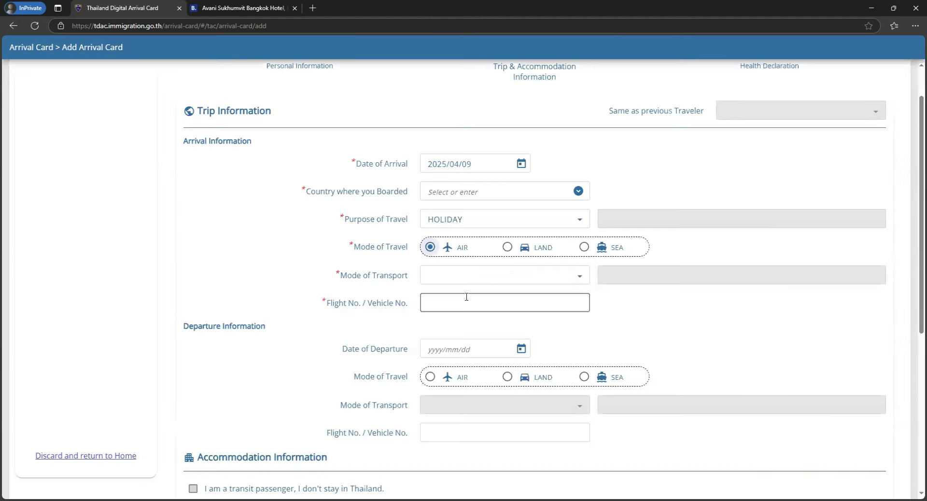
left_click(500, 277)
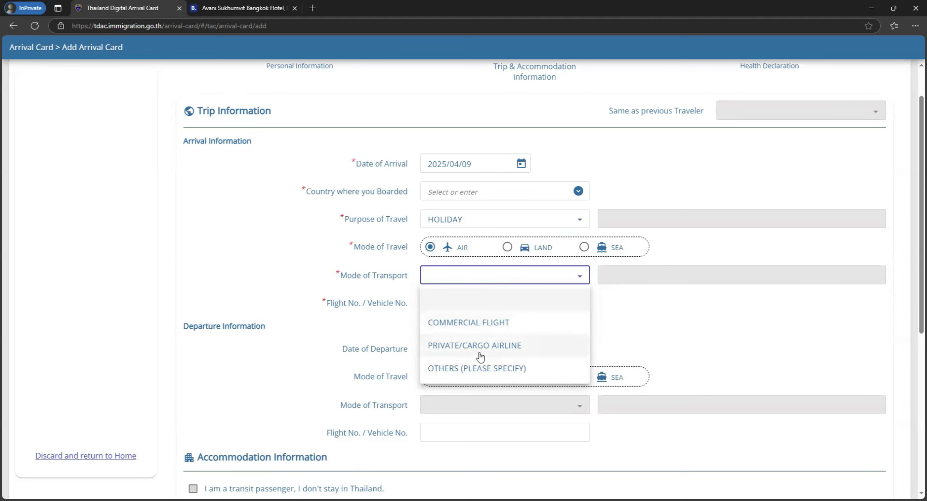
left_click(495, 326)
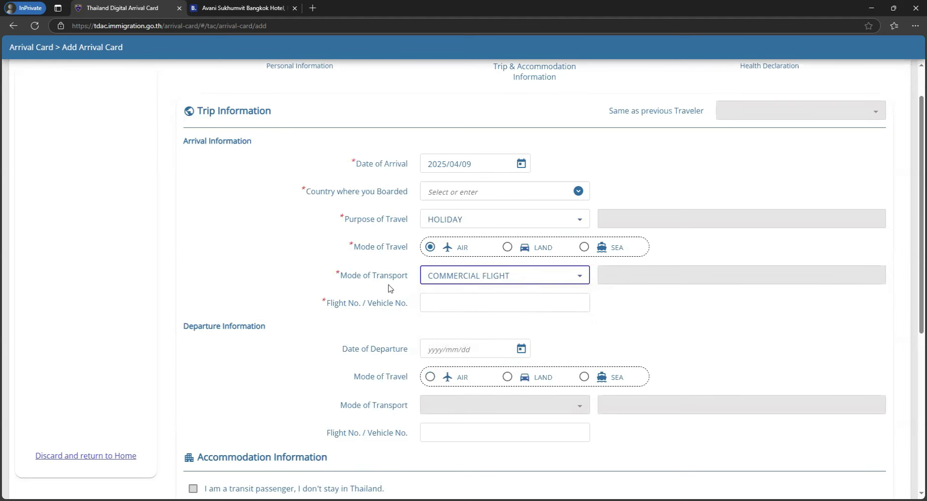
left_click(492, 306)
type("FD13")
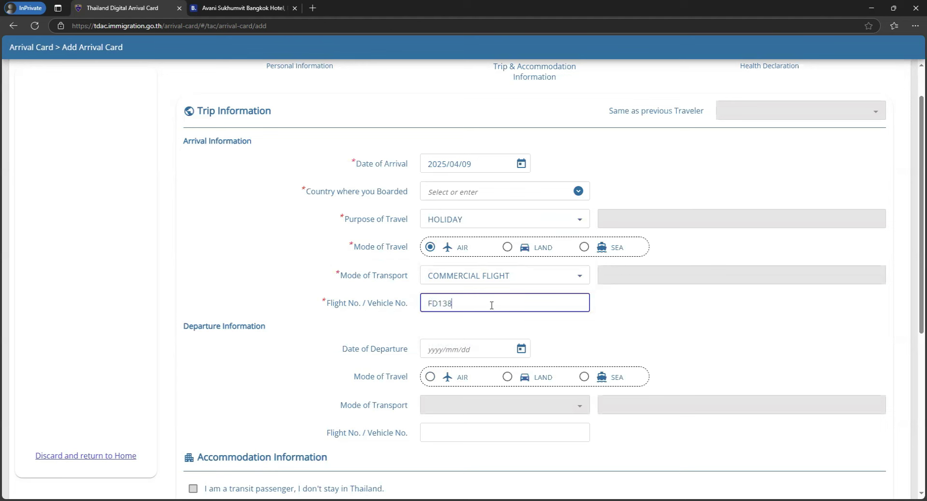
type("8")
left_click(563, 331)
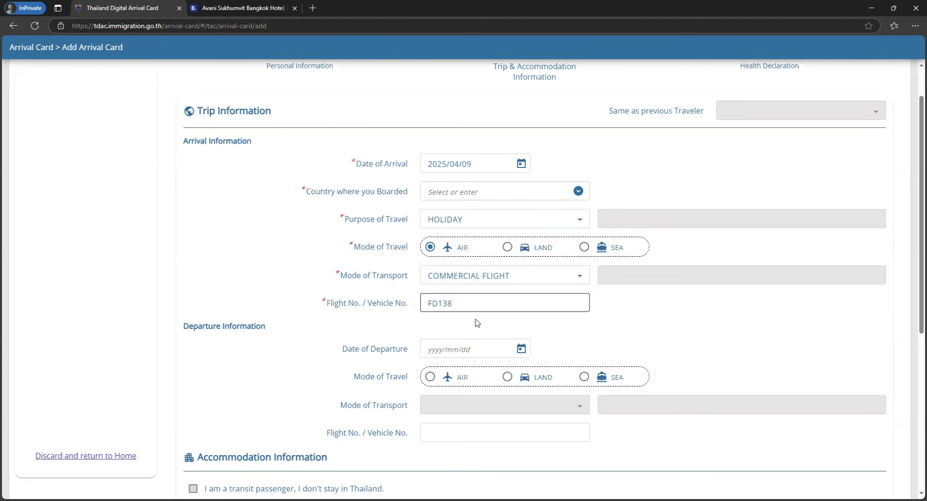
- Choose HOTEL as the accommodation type in the province BANGKOK
scroll(476, 321, "down", 2)
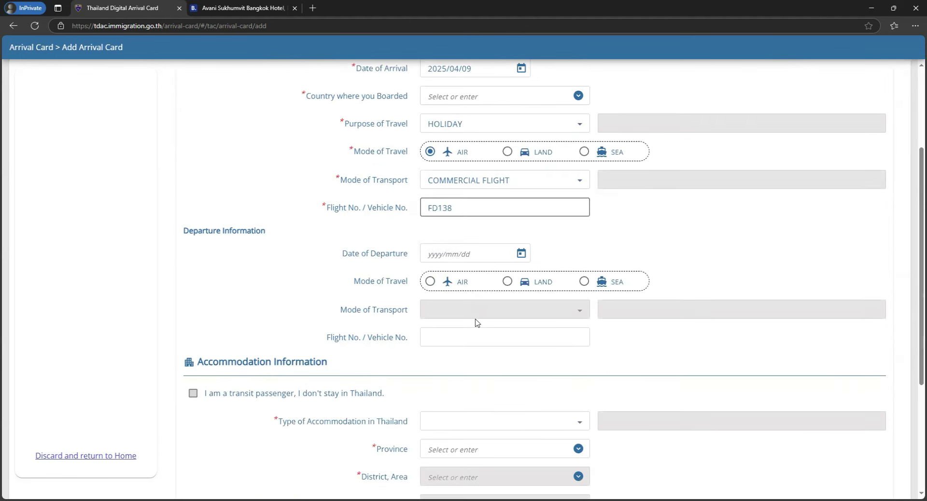
left_click_drag(345, 255, 409, 254)
left_click_drag(323, 207, 408, 207)
left_click(393, 244)
scroll(247, 290, "down", 3)
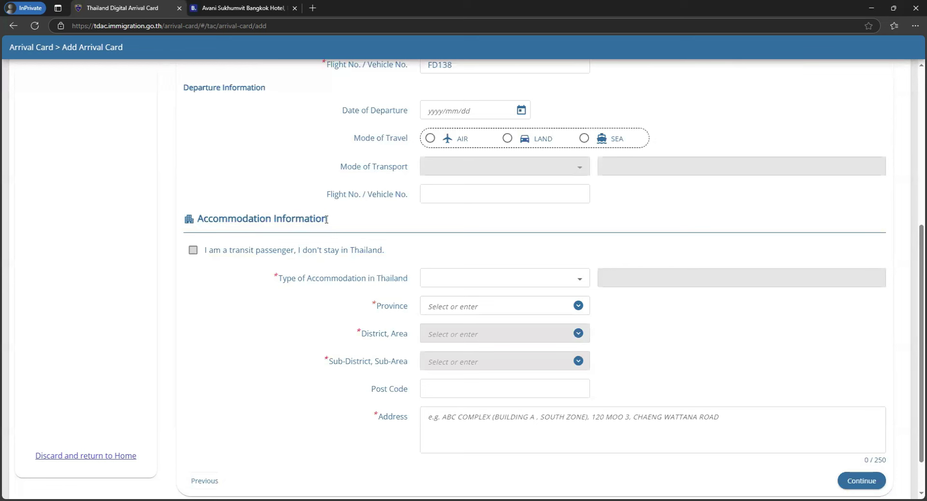
left_click(534, 282)
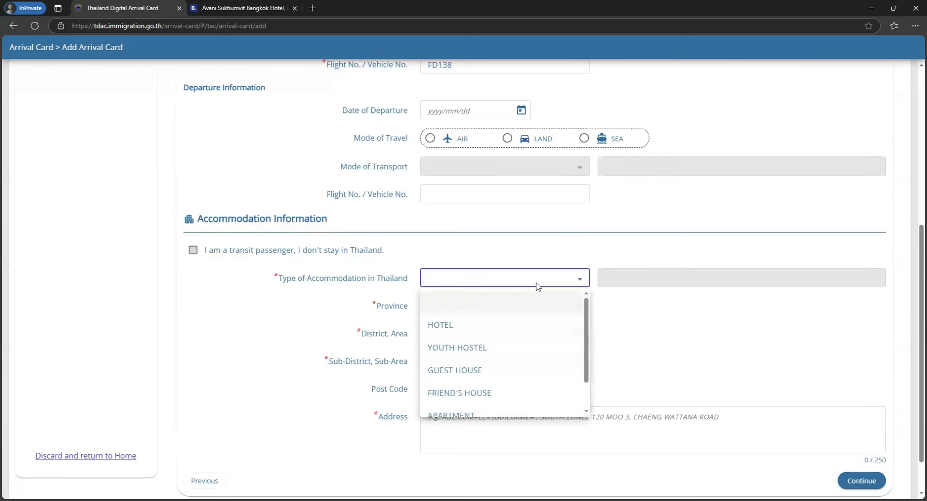
scroll(483, 343, "up", 1)
left_click(468, 325)
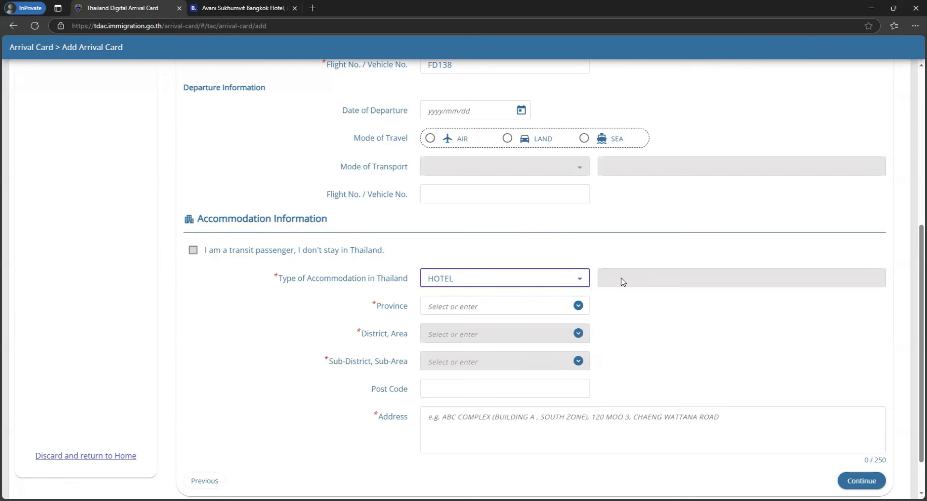
scroll(524, 276, "down", 1)
left_click(578, 260)
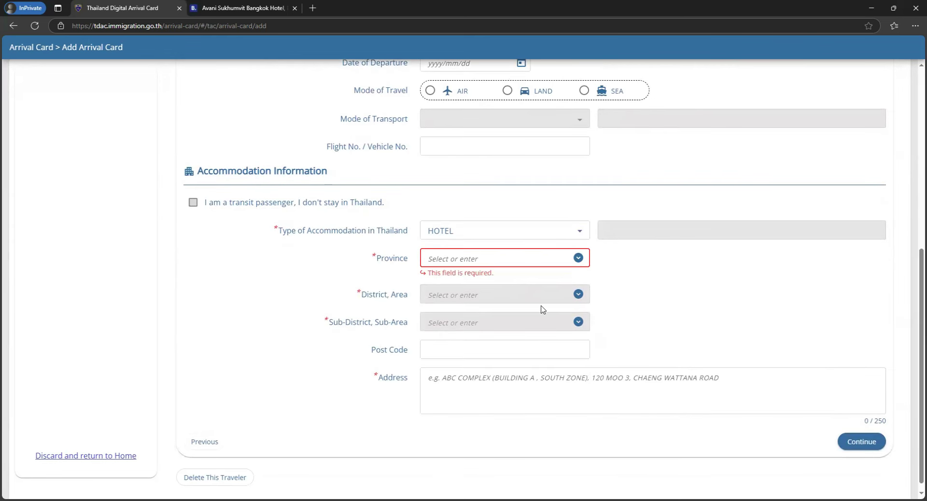
left_click(578, 258)
left_click(490, 327)
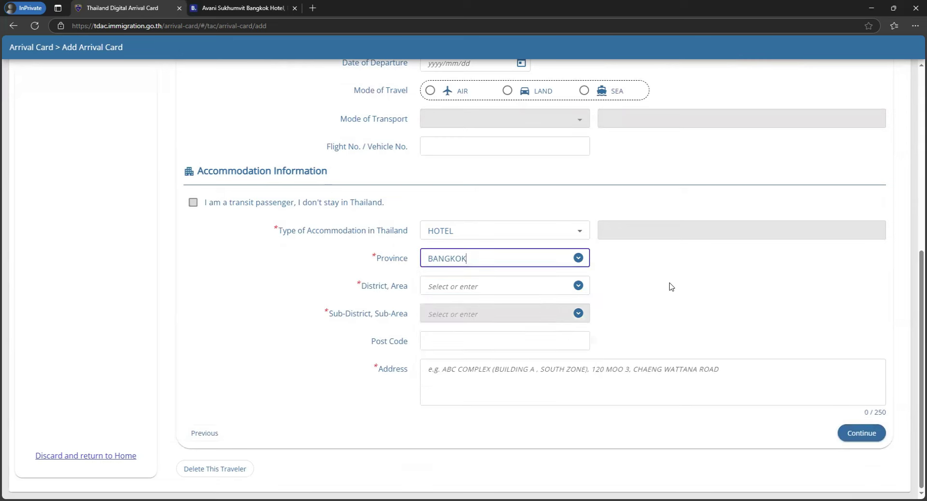
- Check the hotel listing and set district and sub-district to KHLONG TOEI
left_click(243, 9)
left_click_drag(195, 182, 410, 182)
left_click(411, 182)
left_click_drag(277, 199, 312, 199)
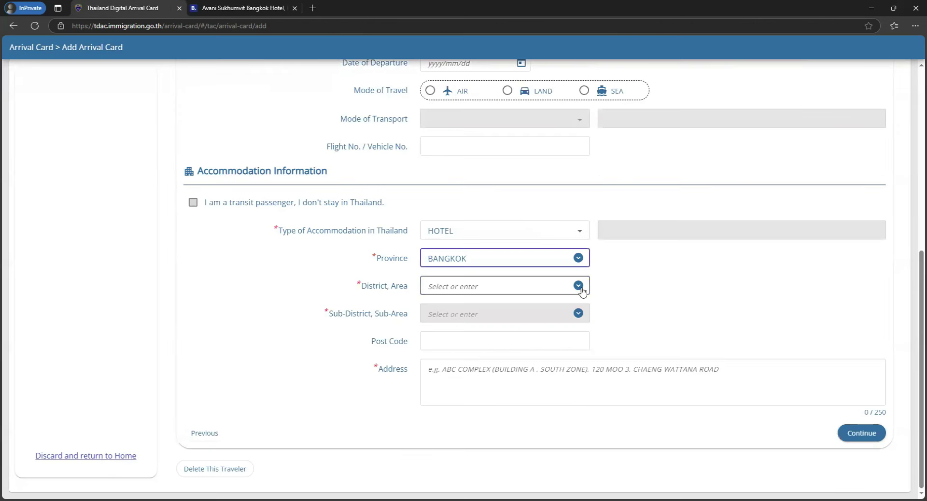
left_click(581, 288)
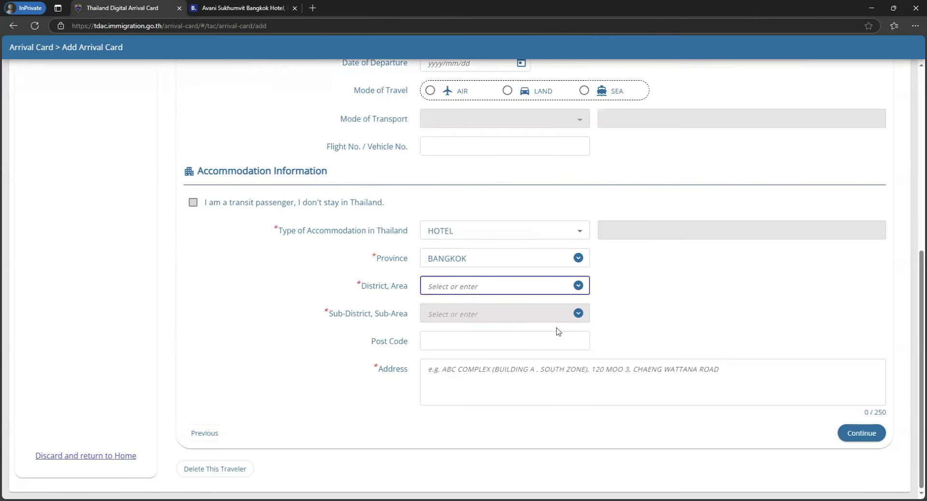
scroll(549, 339, "down", 6)
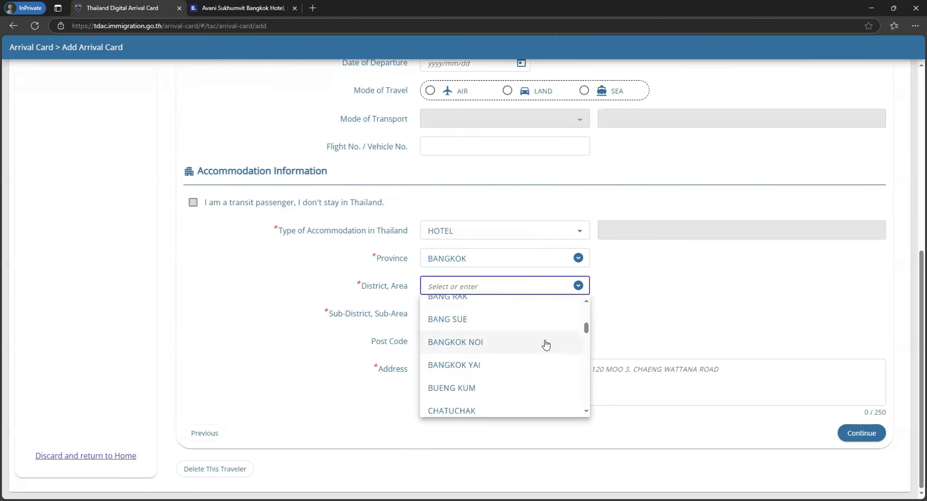
scroll(546, 344, "down", 3)
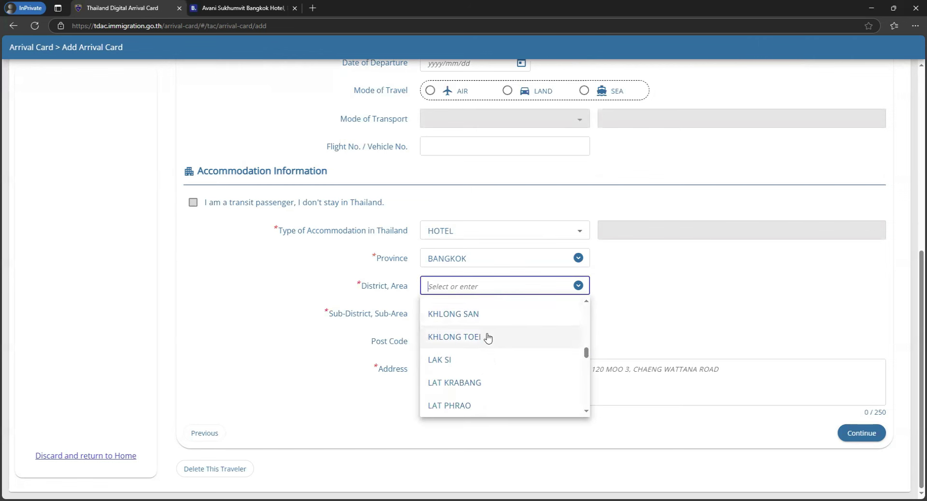
left_click(486, 335)
left_click(560, 317)
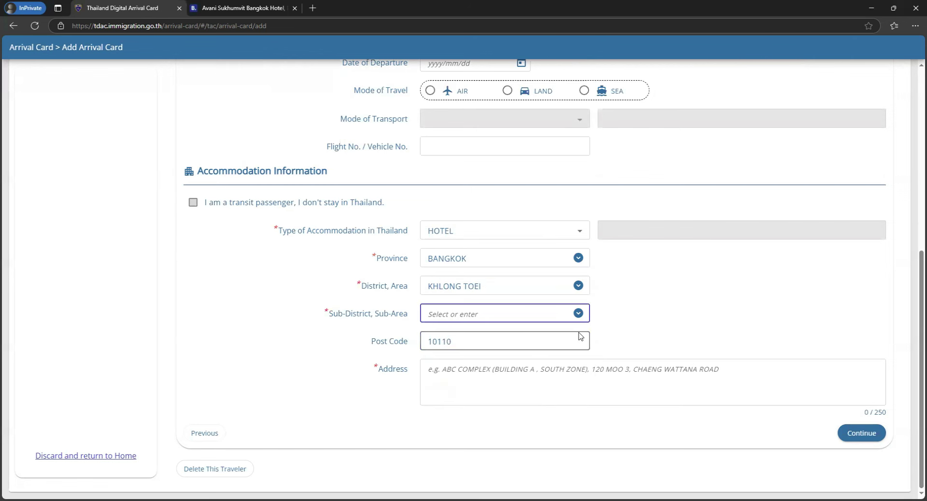
left_click(526, 362)
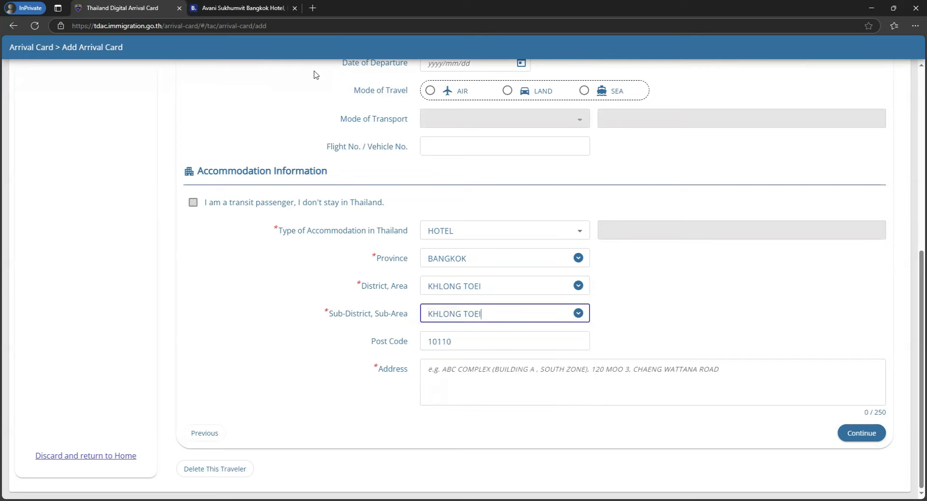
- Replace the prefilled post code 10110 with 10260 from the hotel's address
left_click(256, 8)
left_click(453, 187)
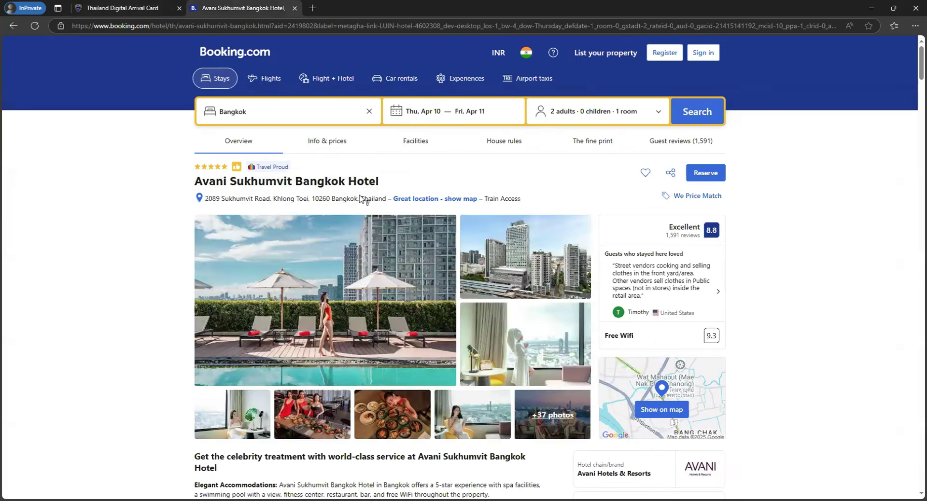
double_click(325, 198)
left_click(144, 8)
double_click(451, 341)
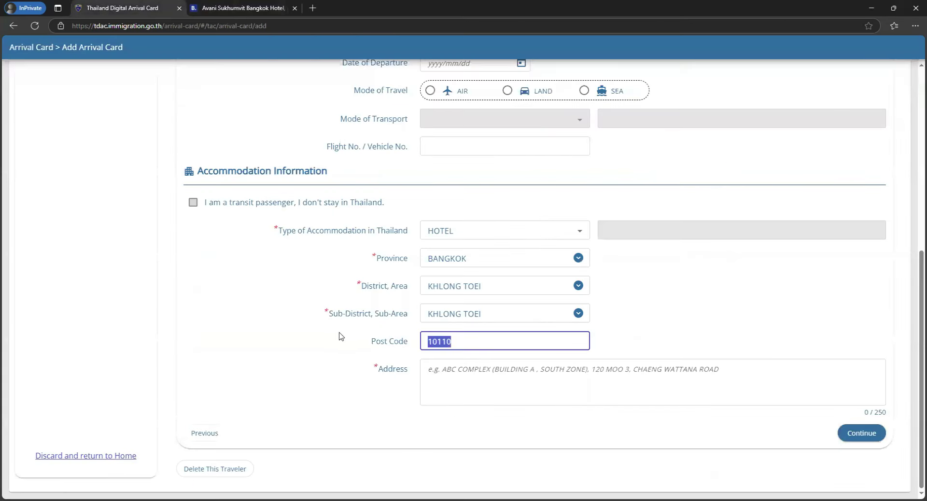
left_click(475, 341)
key("BackSpace")
left_click(258, 7)
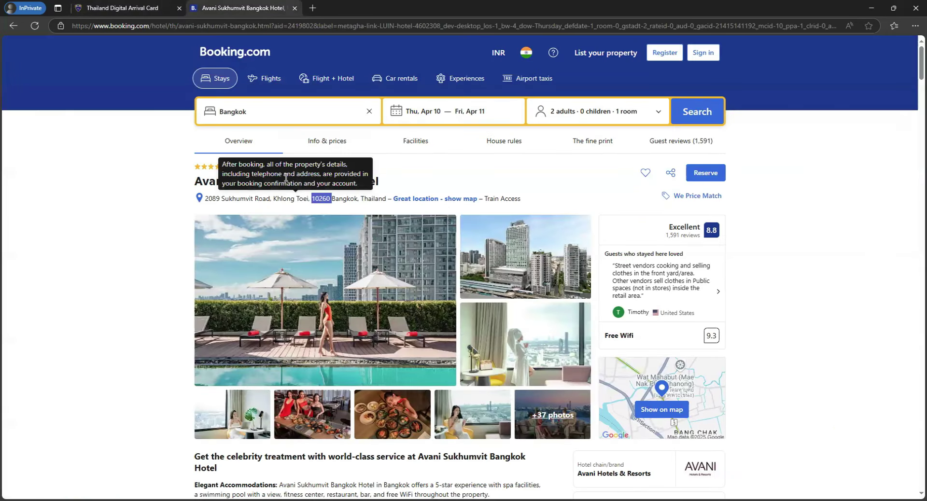
left_click(127, 8)
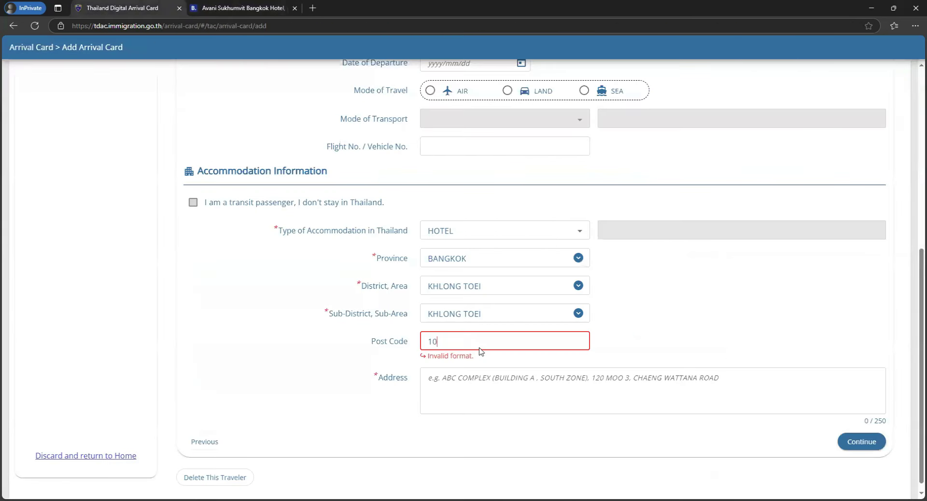
left_click(484, 375)
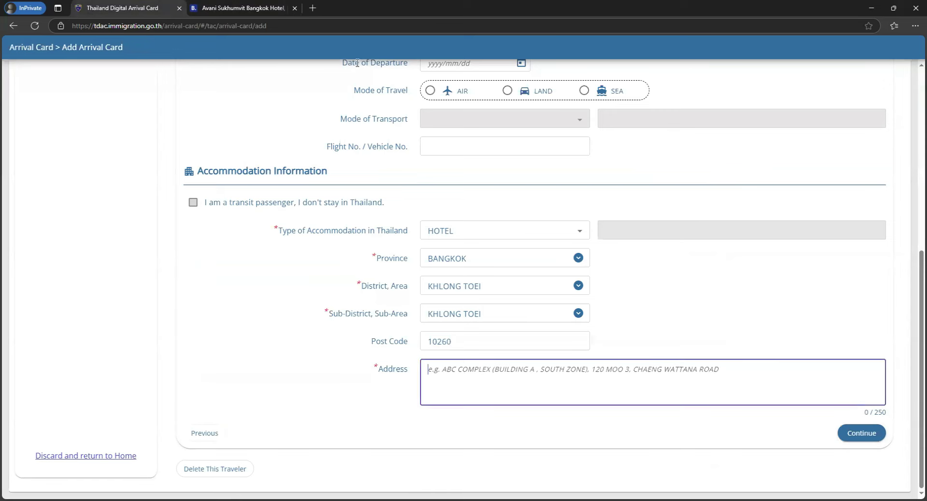
left_click(244, 8)
- Copy the hotel's street address from Booking.com into the Address field
left_click_drag(205, 199, 386, 207)
key("ctrl+c")
left_click(127, 8)
left_click(477, 402)
key("ctrl+v")
left_click(862, 442)
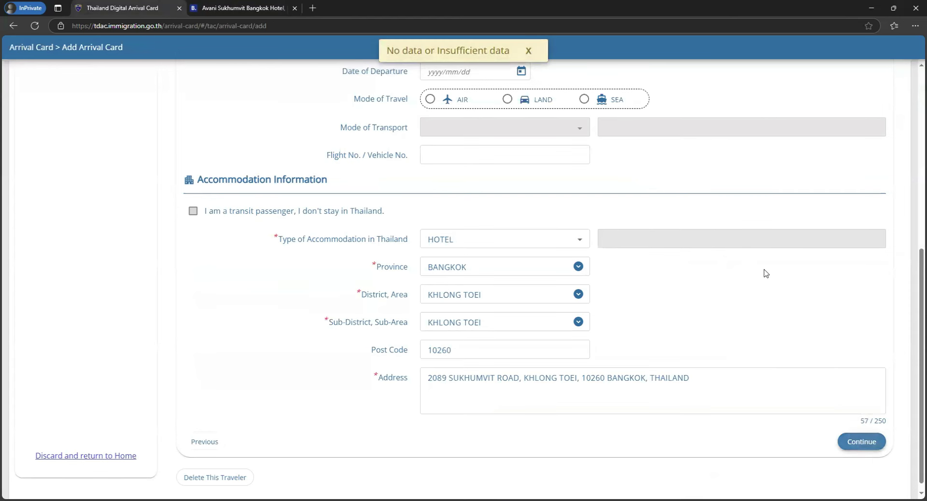
- Set the boarding country to THE REPUBLIC OF INDIA and continue to Health Declaration
scroll(647, 284, "up", 4)
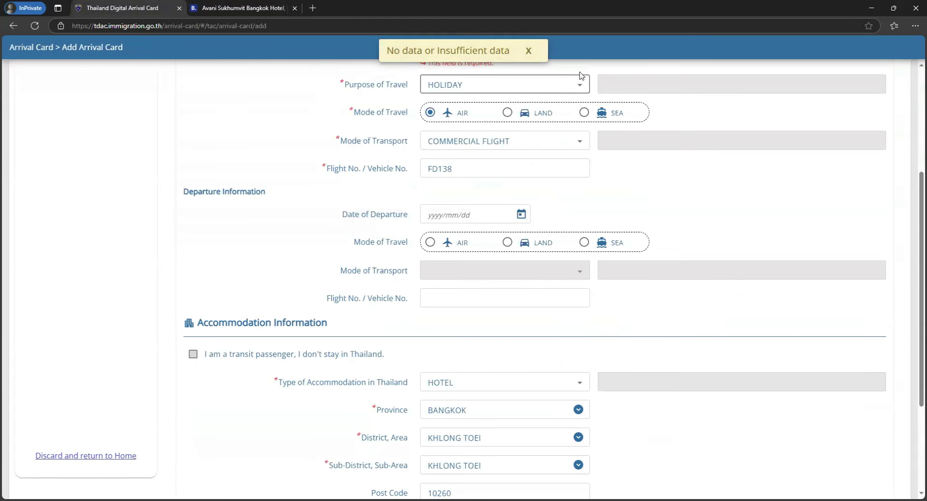
scroll(518, 271, "up", 3)
left_click(505, 242)
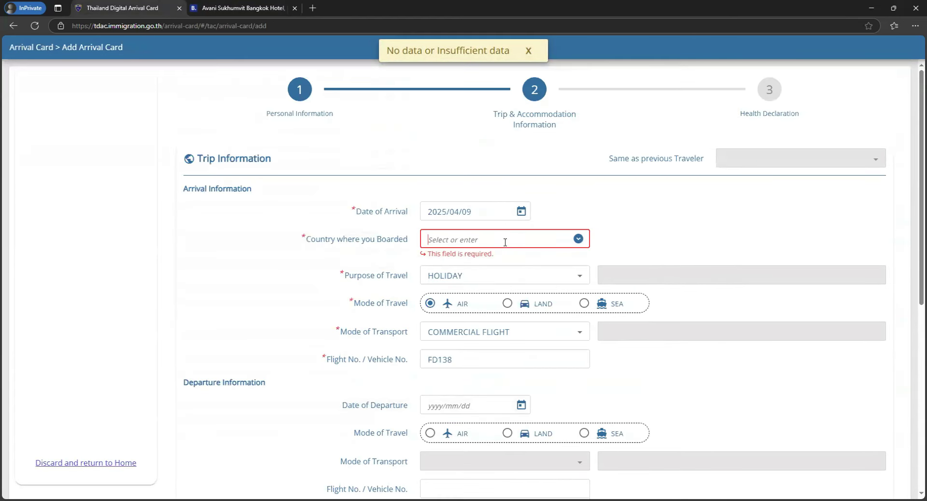
type("INDI")
key("Down")
key("Down")
key("Return")
scroll(767, 384, "down", 5)
left_click(861, 433)
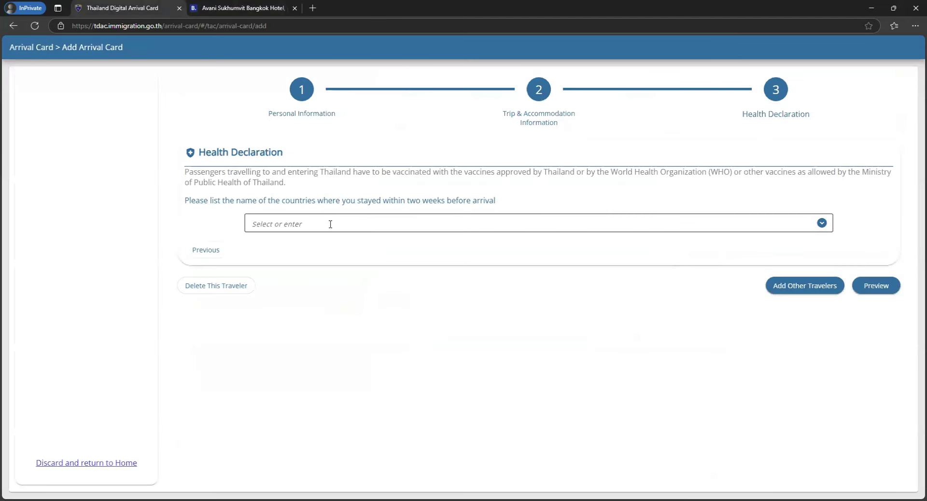
- Add JAPAN as the country stayed in before arrival and open the preview
left_click(398, 225)
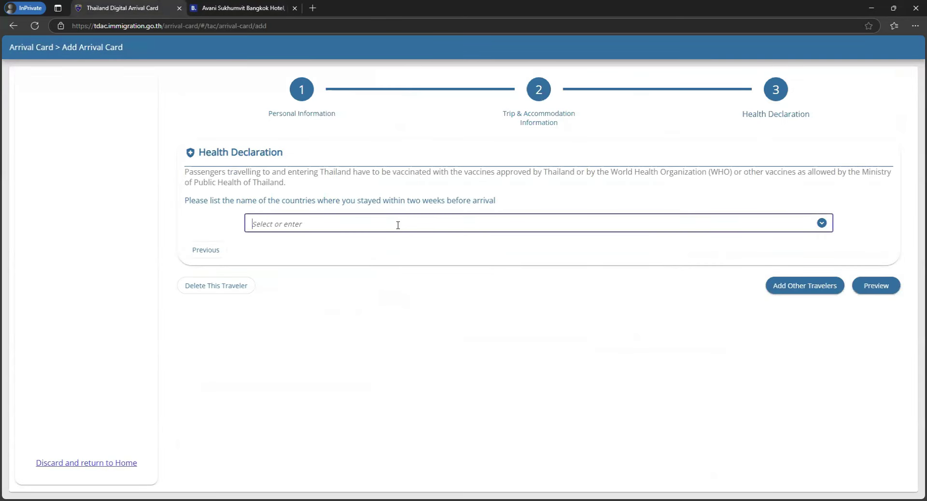
type("JAPAN")
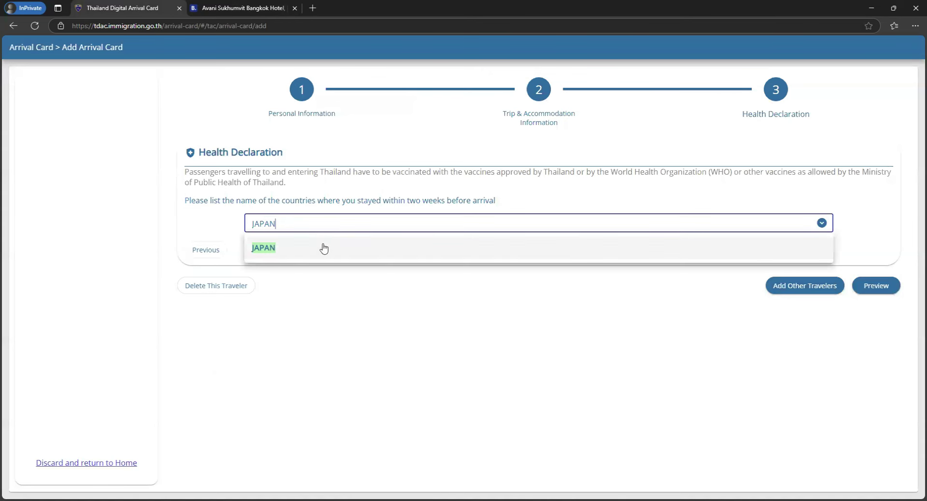
left_click(321, 249)
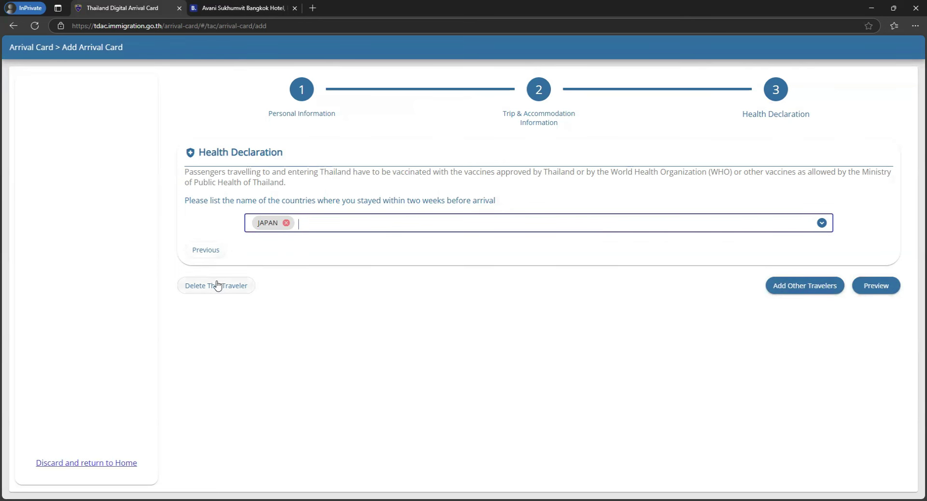
left_click(885, 286)
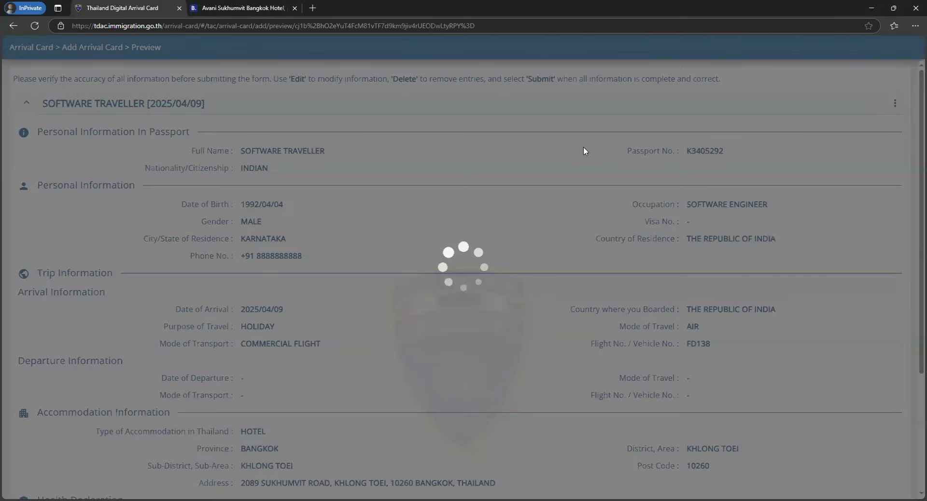
- Enter the e-mail address for receiving the card on the preview page
scroll(580, 218, "down", 5)
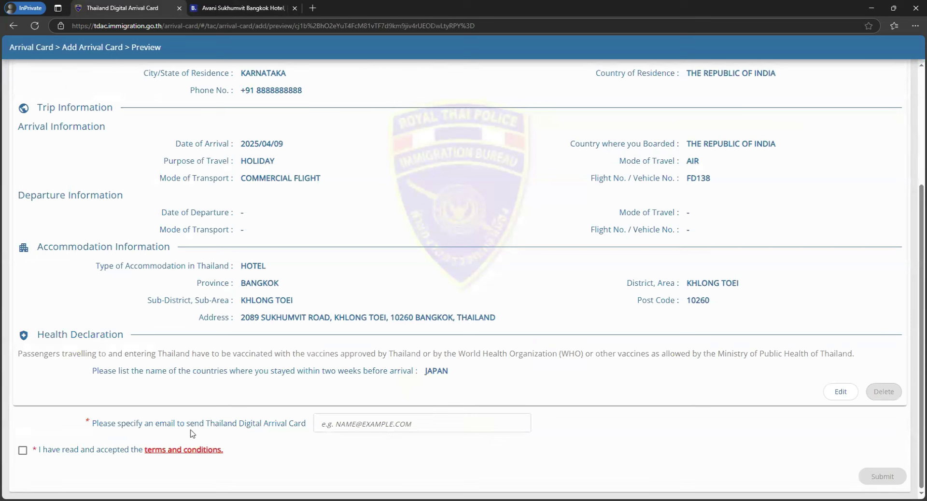
left_click(390, 425)
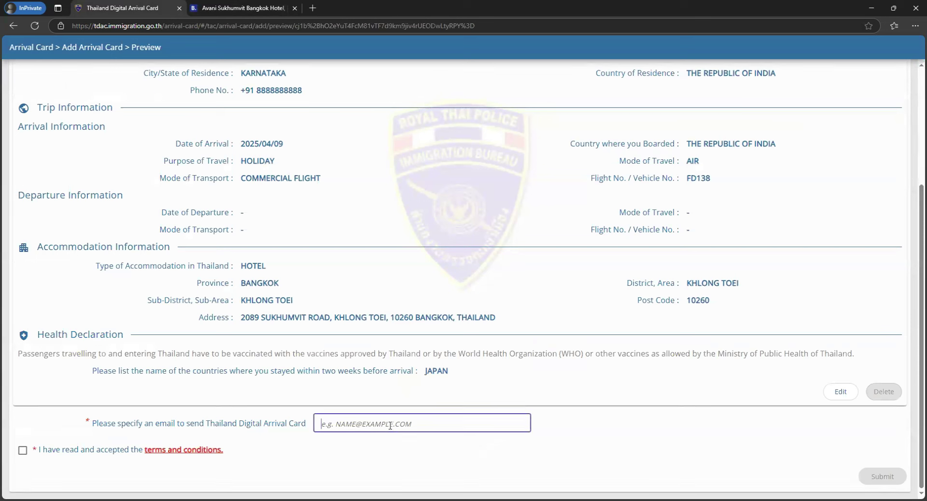
type("ABC@#GMAIL.COM")
- Accept the terms and conditions, then scroll through the preview to review the card
left_click(23, 450)
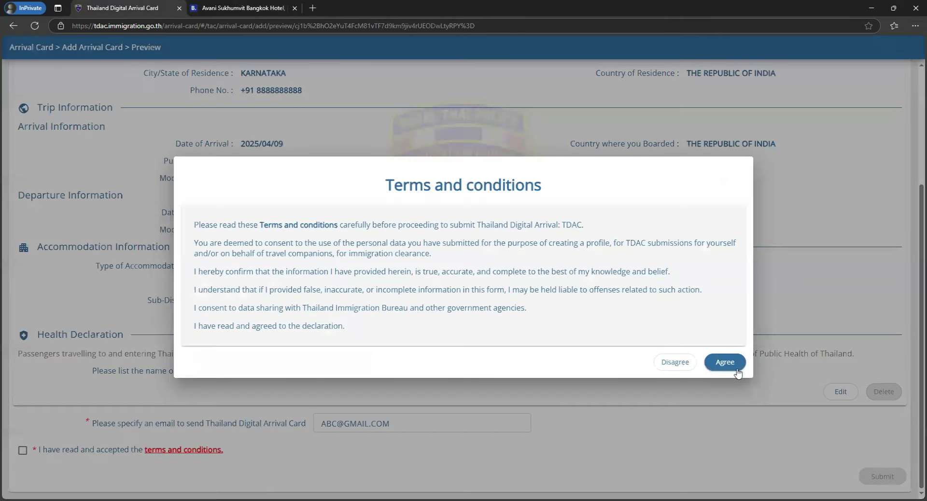
left_click(737, 369)
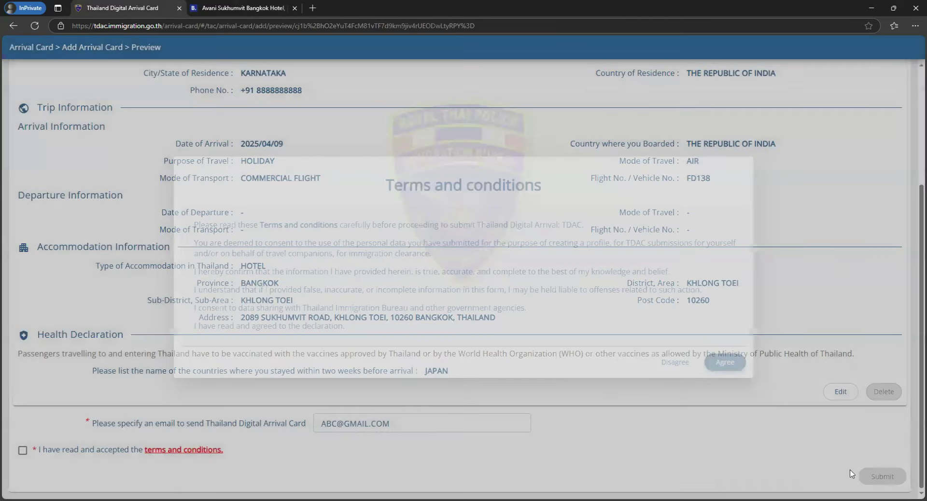
scroll(376, 323, "up", 3)
scroll(377, 323, "down", 3)
scroll(367, 387, "up", 3)
scroll(355, 388, "down", 3)
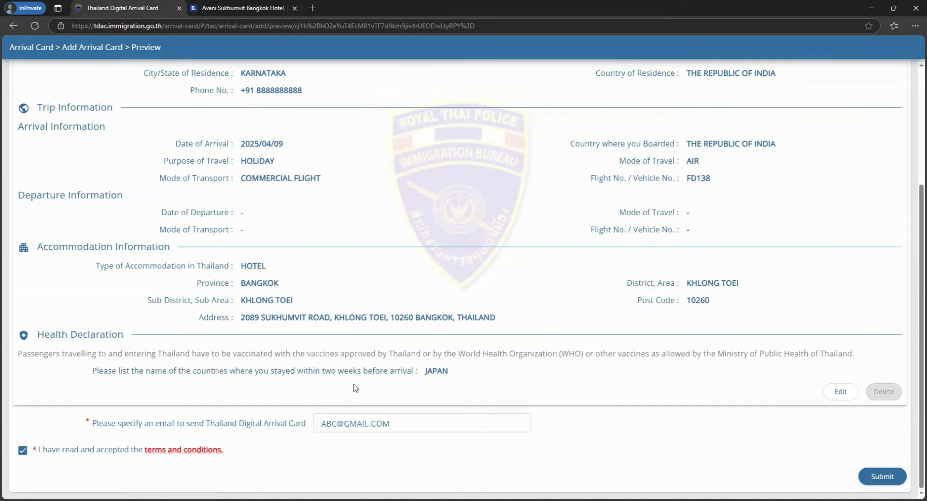
scroll(355, 388, "up", 3)
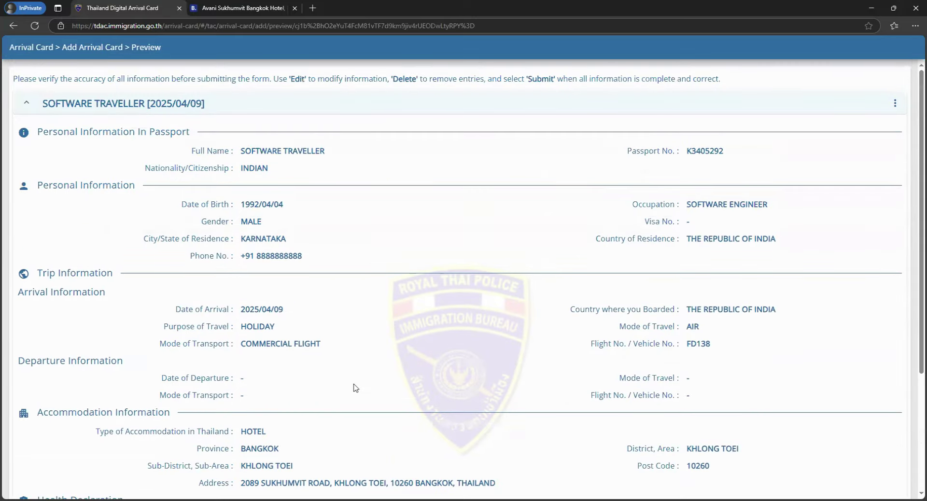
scroll(355, 388, "down", 3)
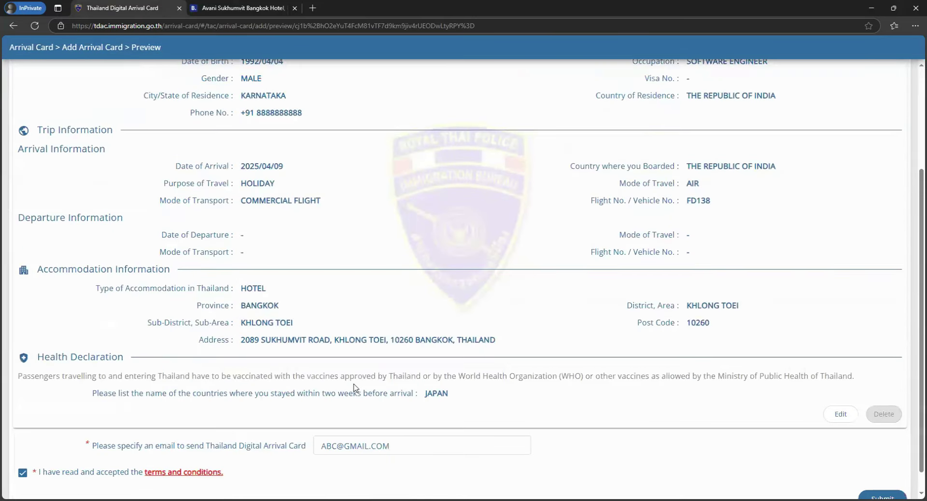